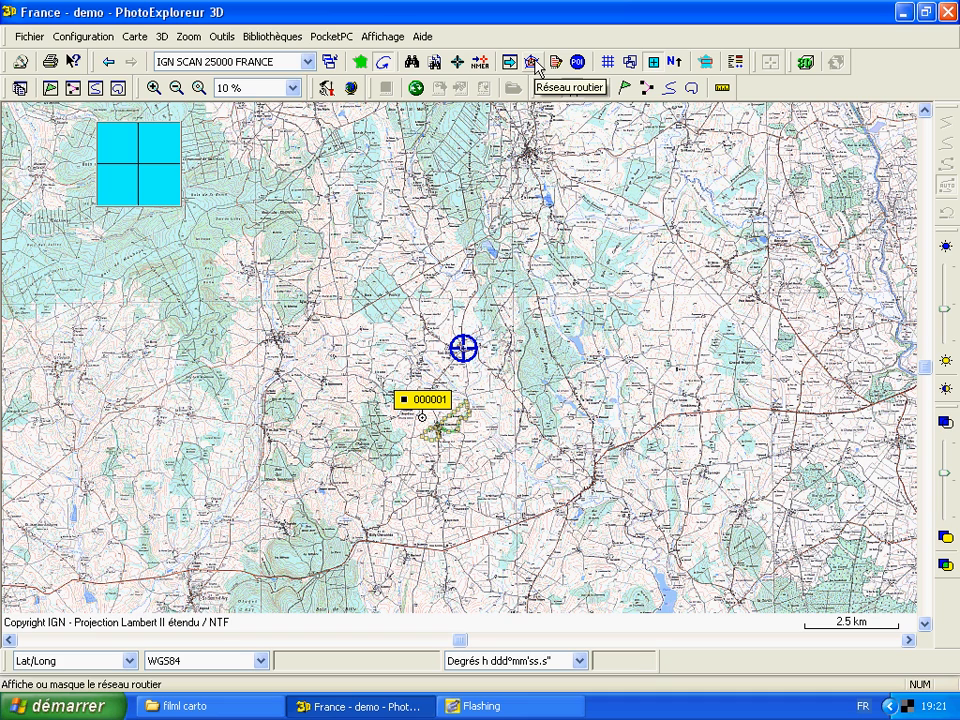
# Display the road network on the map and show the itinerary calculation tool
pyautogui.click(534, 62)
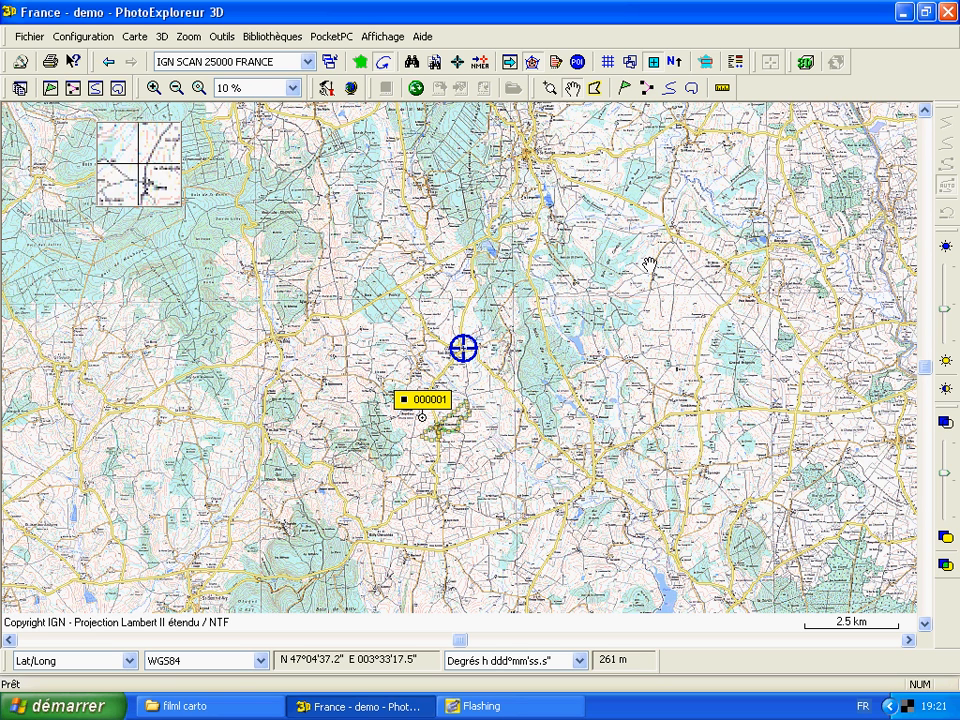
pyautogui.click(510, 62)
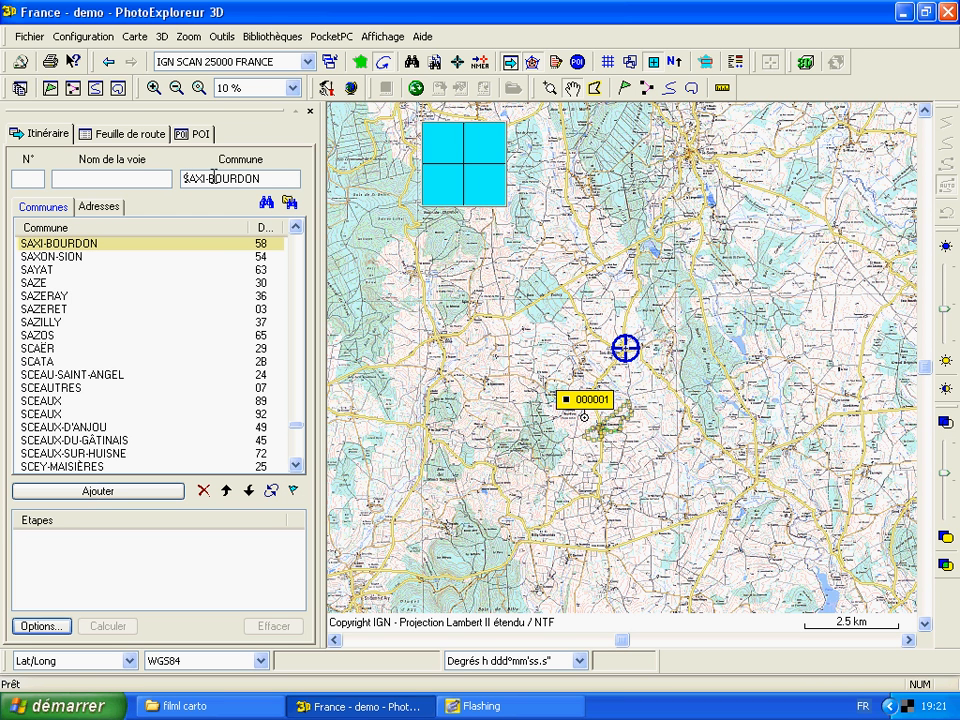
# Add a stage picked directly on the map at N 47°05'05.7" E 003°31'43.2"
pyautogui.click(294, 492)
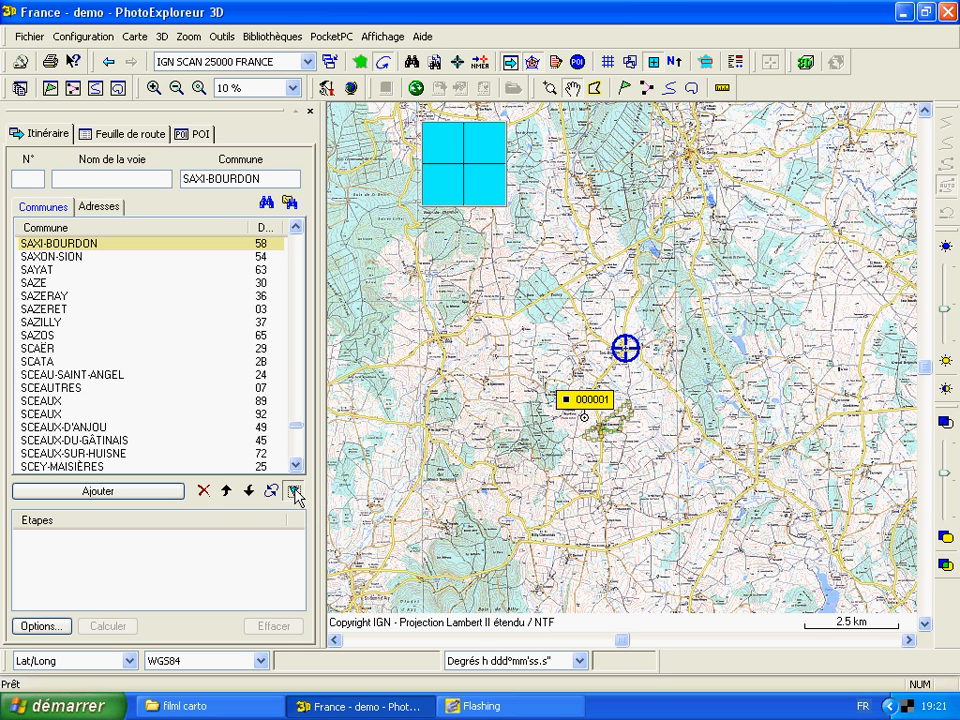
pyautogui.click(743, 240)
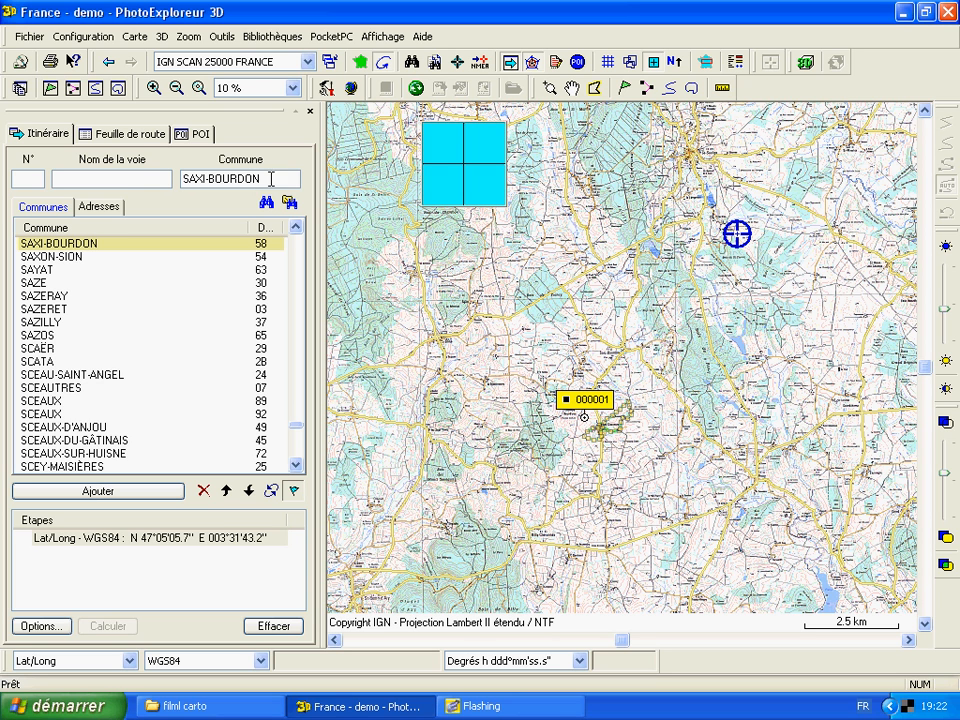
# Find the commune SAXI-BOURDON (58), centre the map on it and add it to the itinerary stages
pyautogui.moveTo(256, 178); pyautogui.dragTo(144, 178)
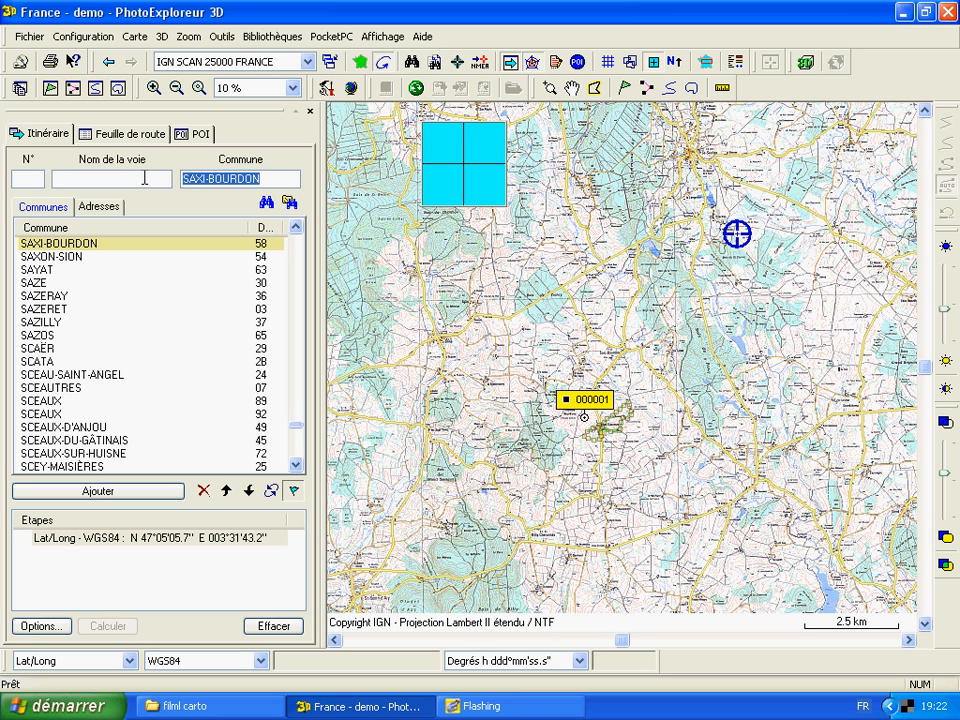
pyautogui.write('SAX')
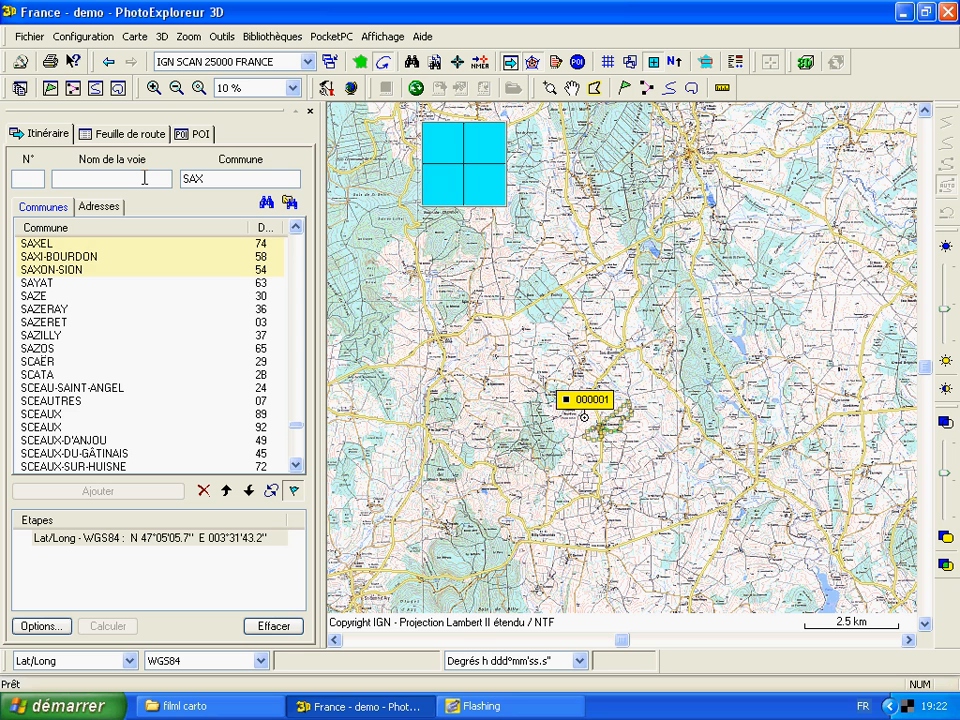
pyautogui.write('I')
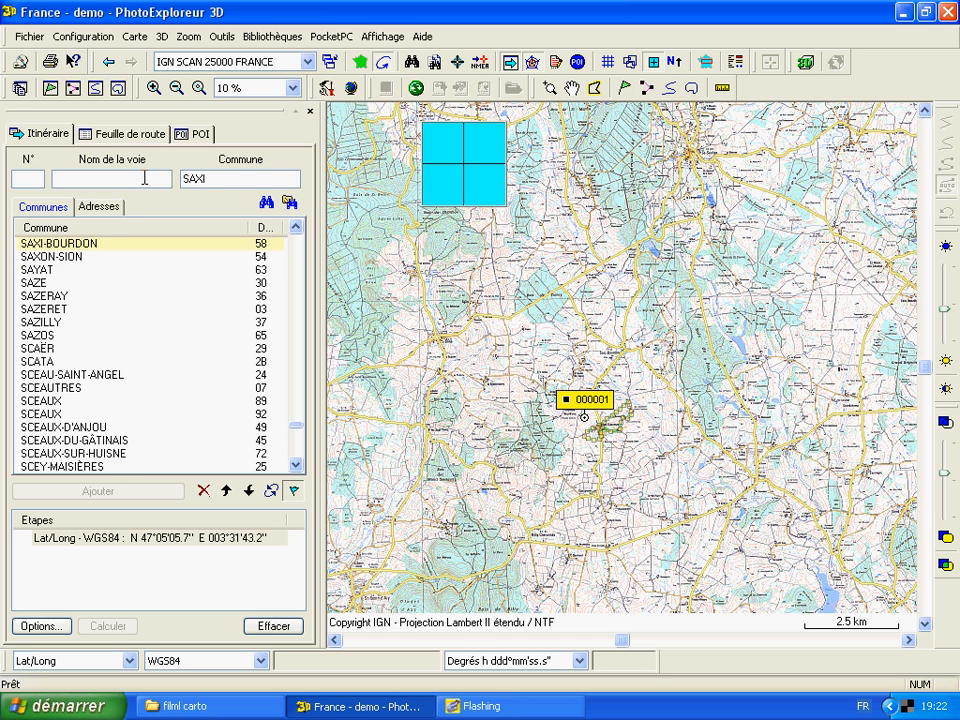
pyautogui.click(60, 245)
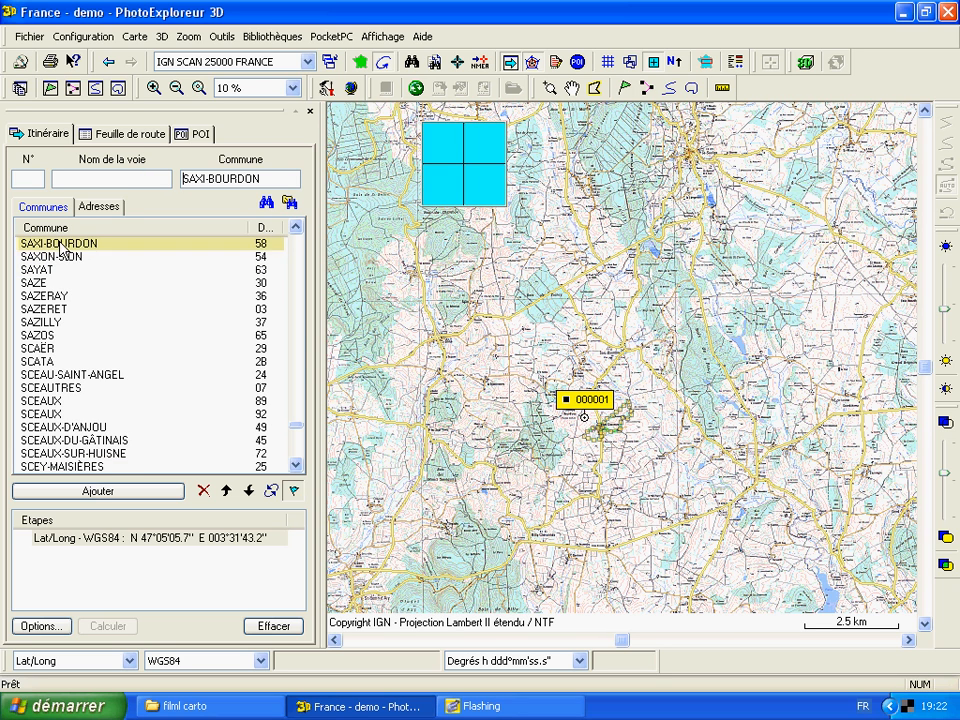
pyautogui.click(62, 245)
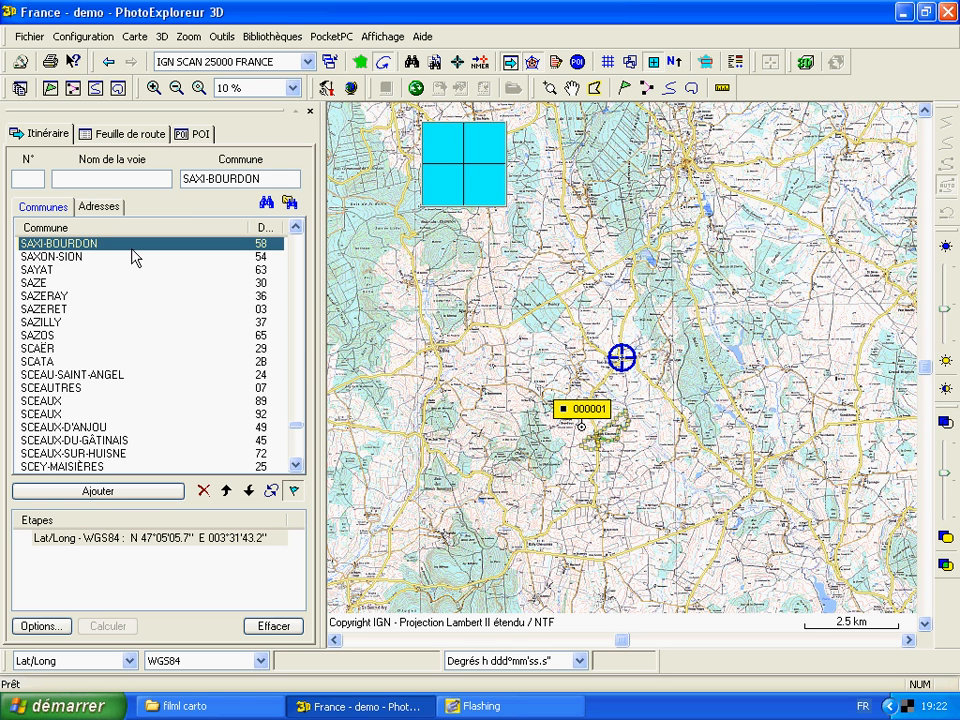
pyautogui.click(112, 492)
pyautogui.click(84, 492)
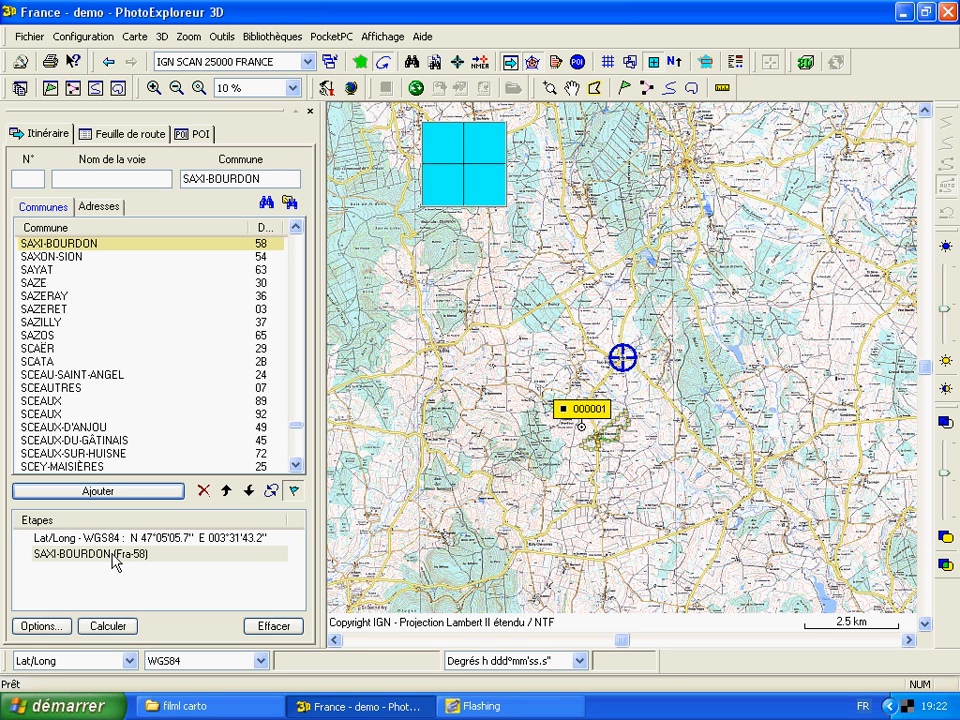
# Find the commune NEVERS (58), centre the map on it and add it as the last itinerary stage
pyautogui.moveTo(263, 179); pyautogui.dragTo(140, 176)
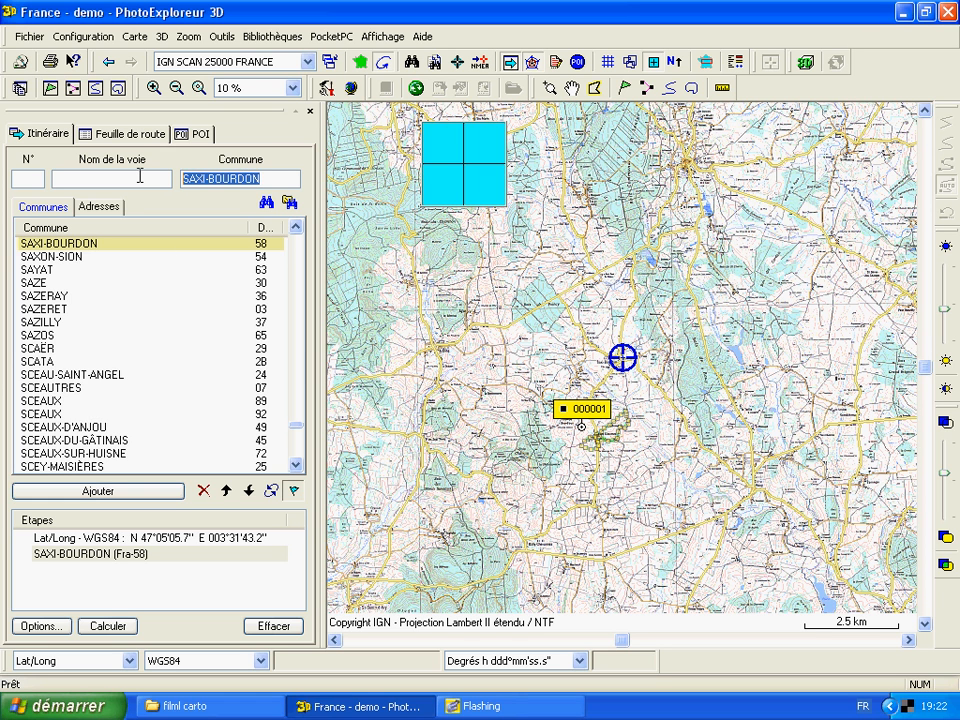
pyautogui.write('NEVERS')
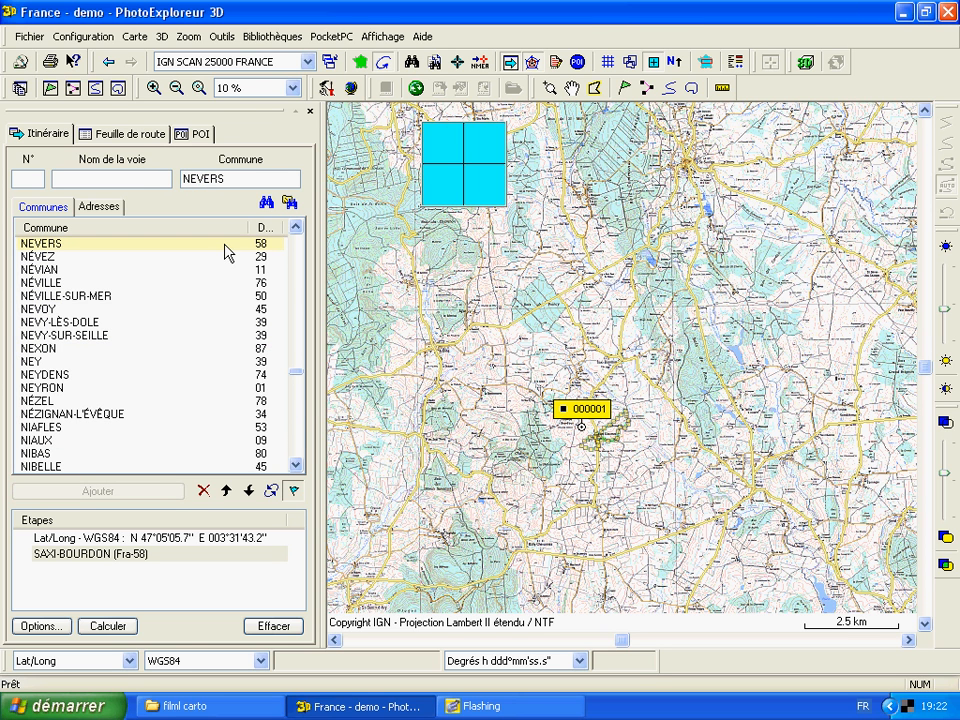
pyautogui.click(118, 252)
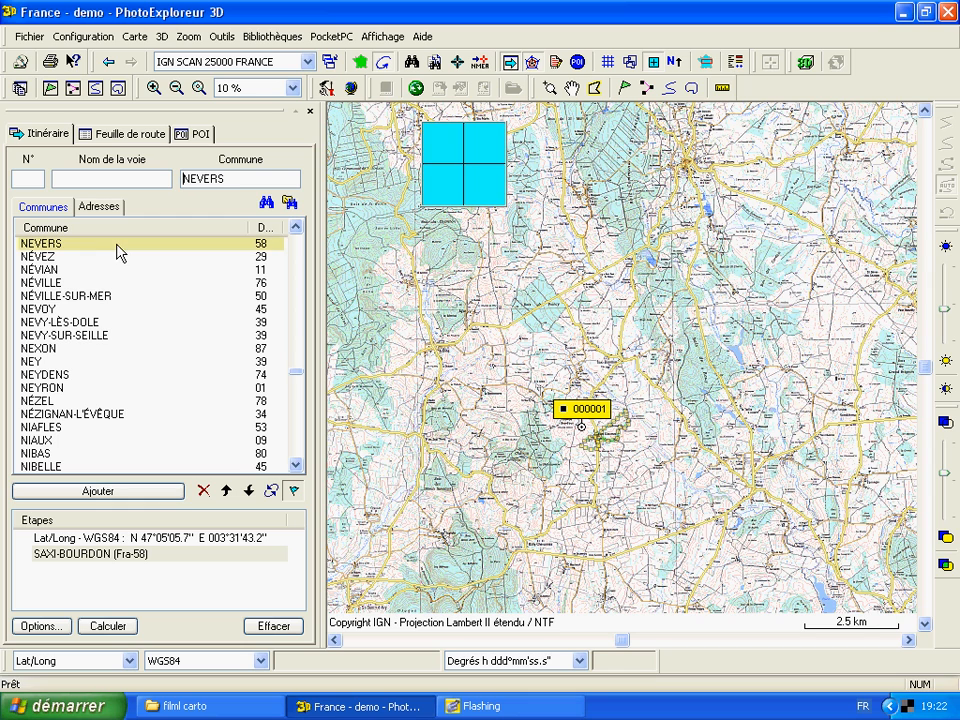
pyautogui.doubleClick(118, 250)
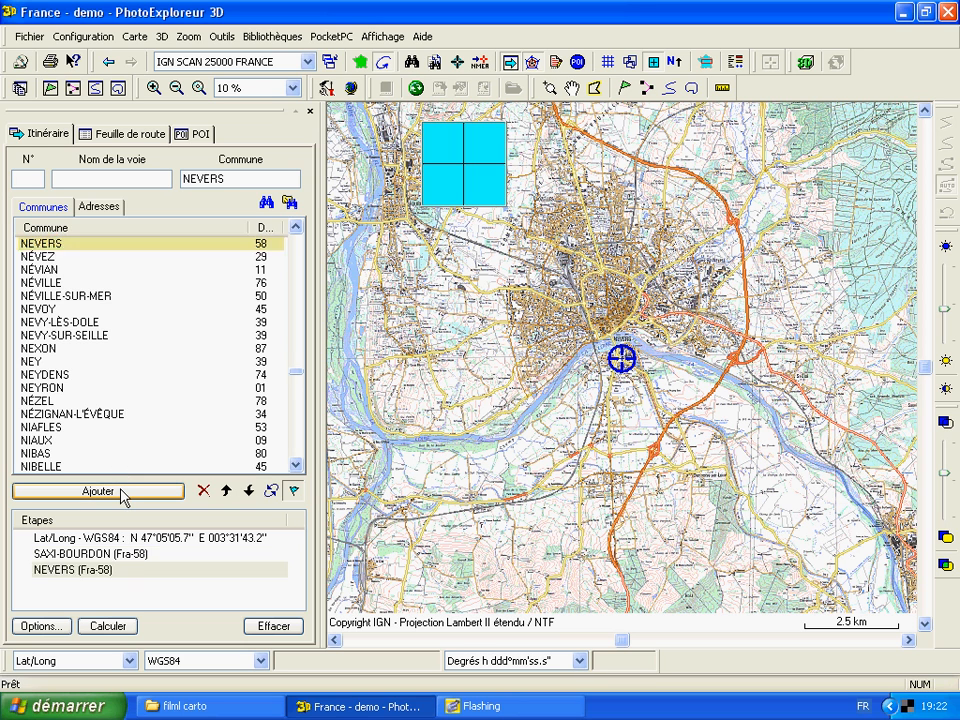
pyautogui.click(123, 491)
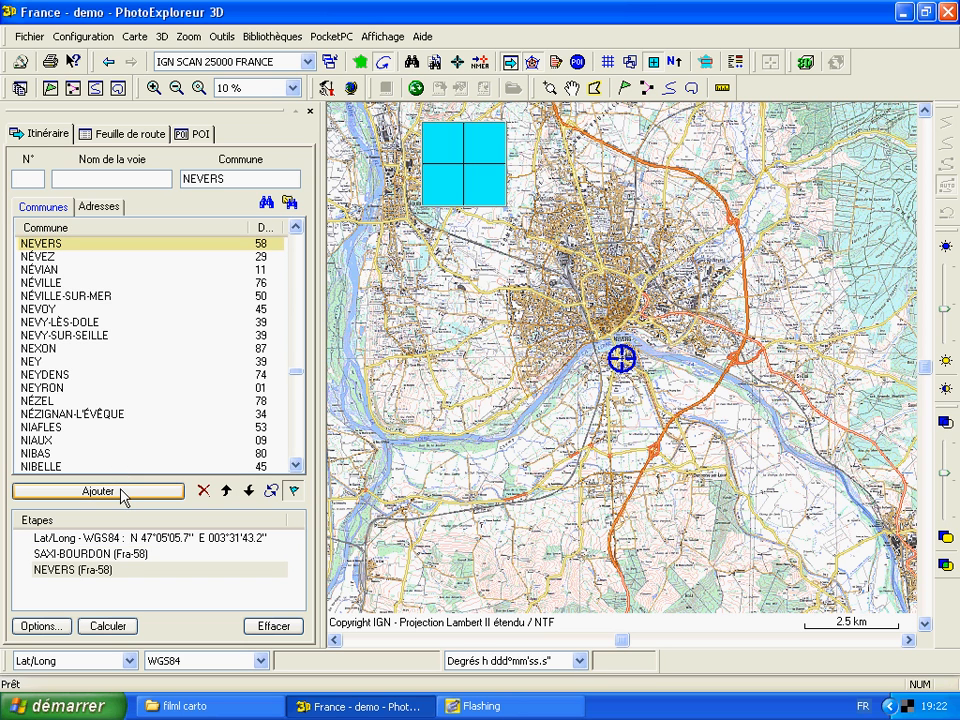
# Move the Lat/Long coordinate stage down one place and back up, and delete it from the stages
pyautogui.click(140, 538)
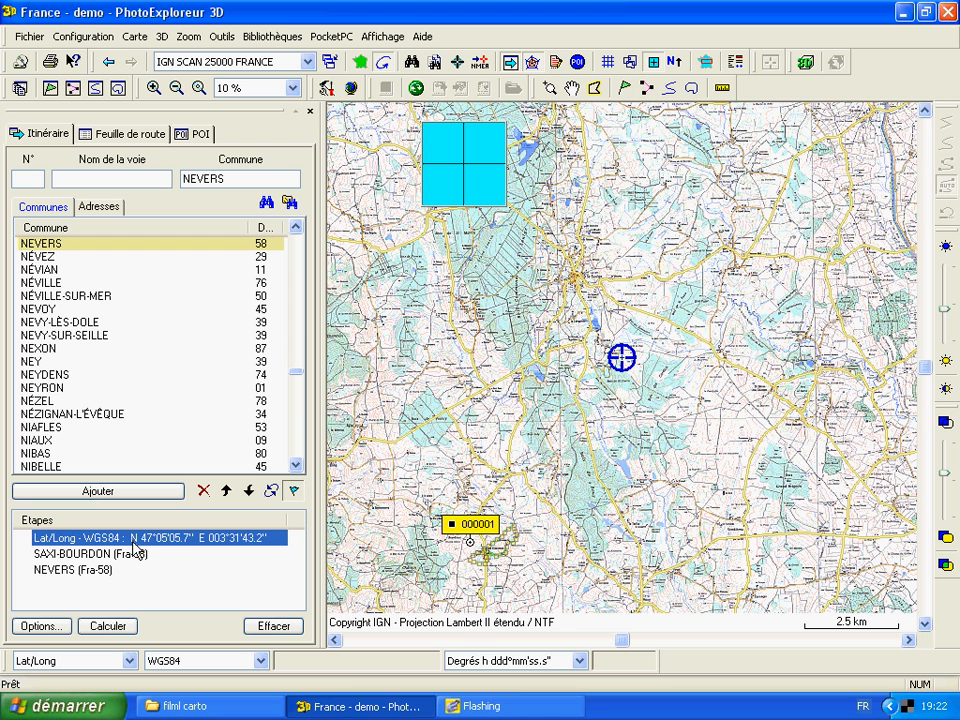
pyautogui.click(249, 490)
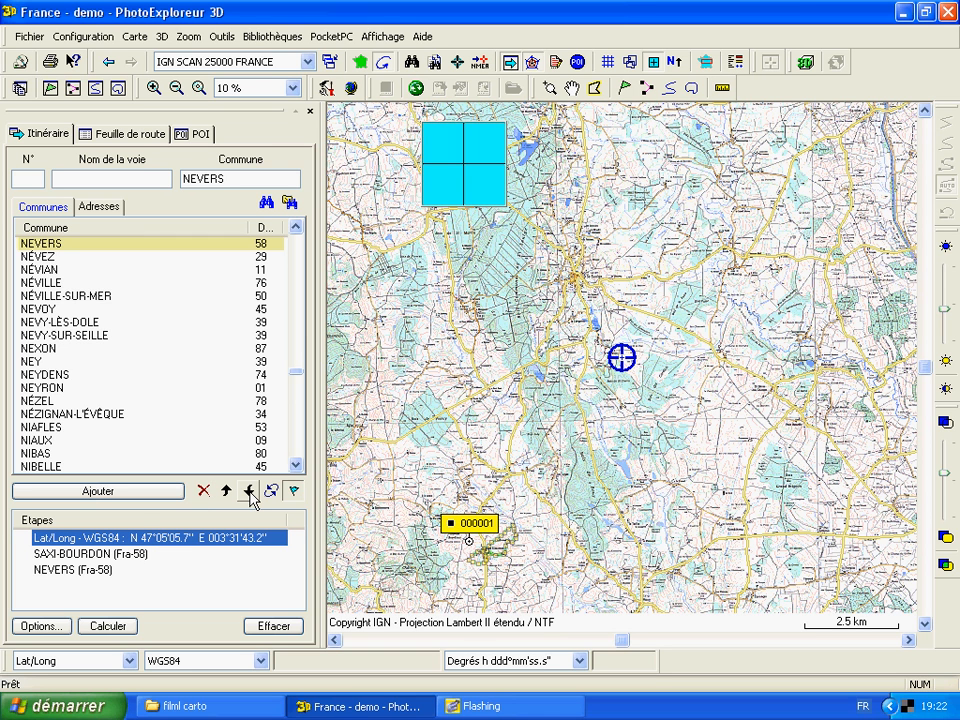
pyautogui.click(250, 492)
pyautogui.click(227, 492)
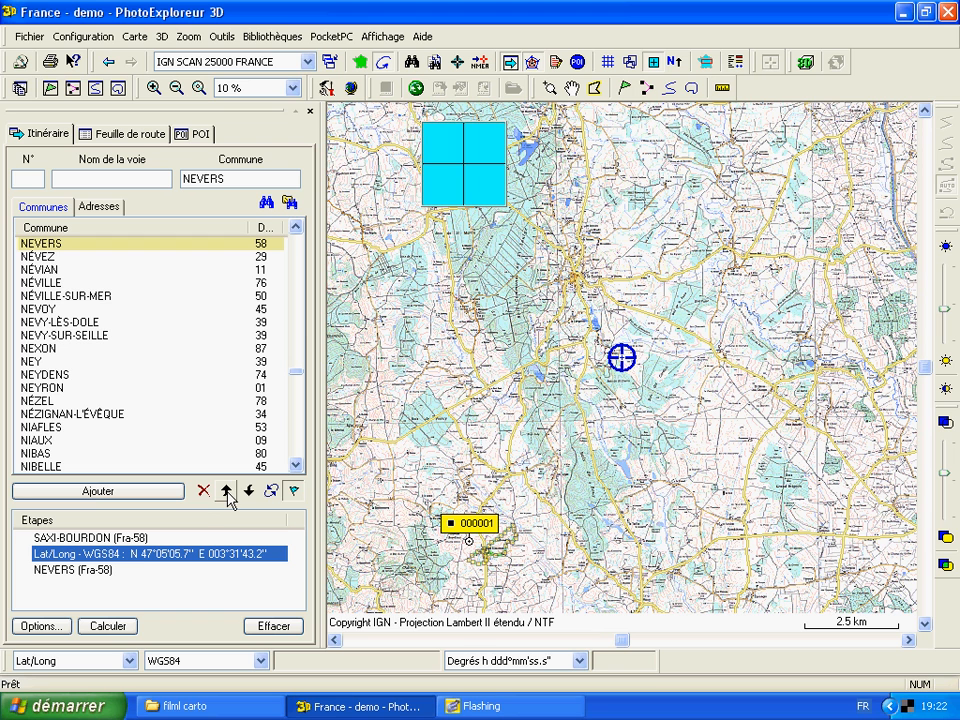
pyautogui.click(227, 492)
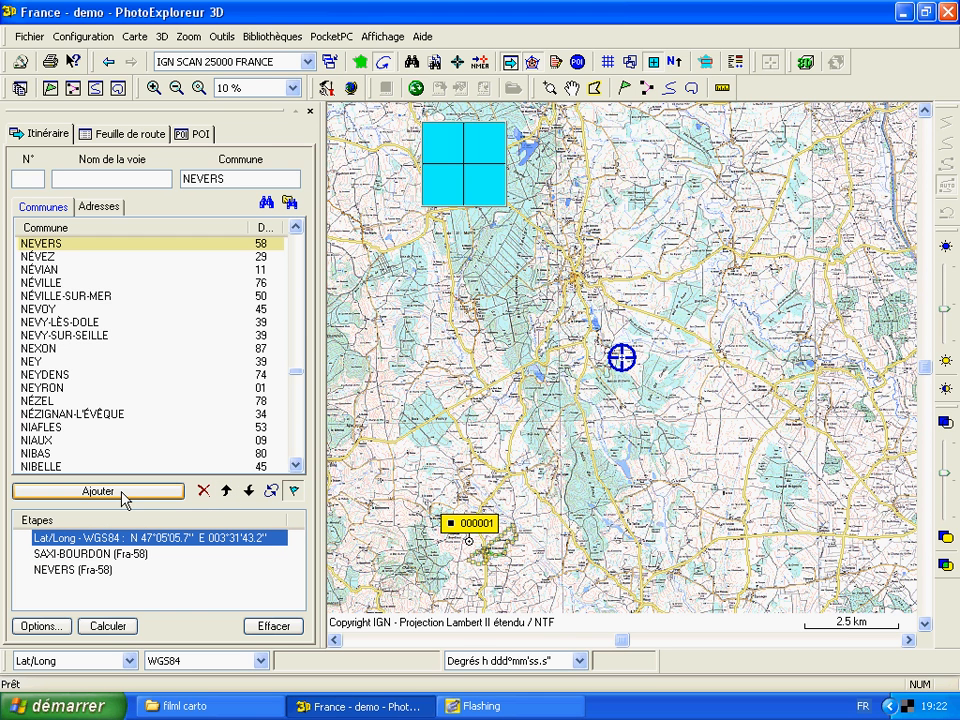
pyautogui.click(203, 491)
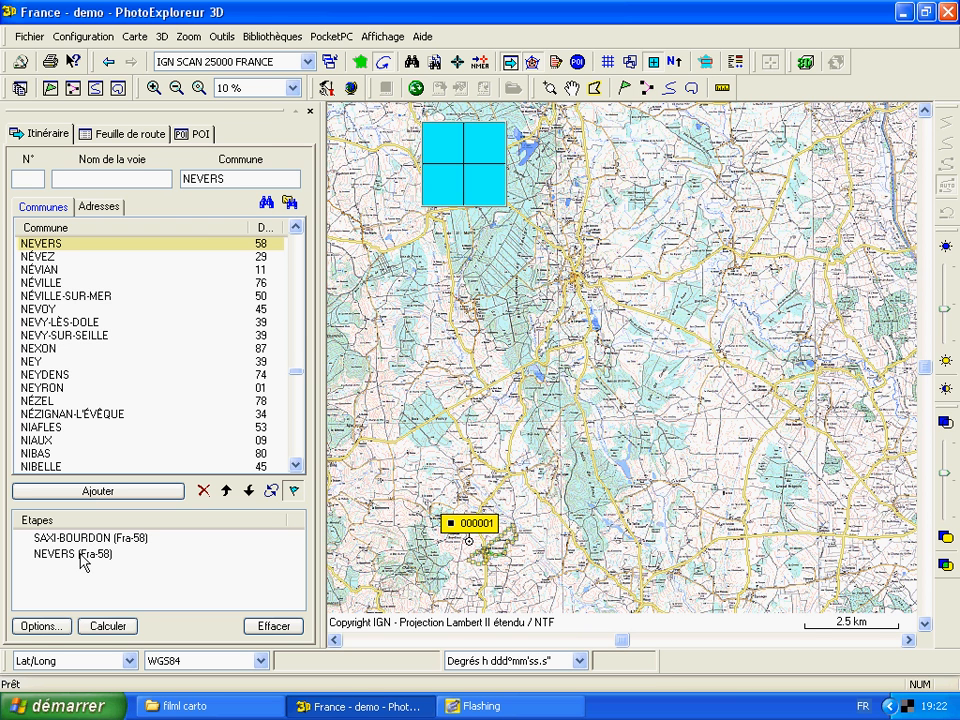
# Keep only Tracé generation in the driving options and calculate the itinerary from SAXI-BOURDON to NEVERS
pyautogui.click(42, 628)
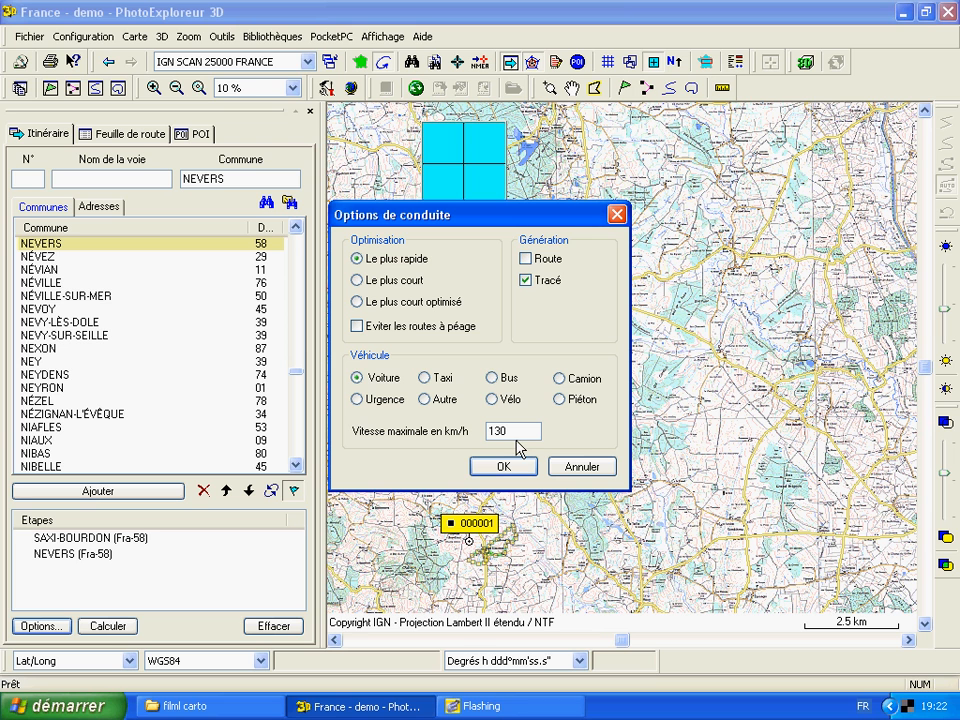
pyautogui.click(526, 260)
pyautogui.click(526, 260)
pyautogui.click(505, 467)
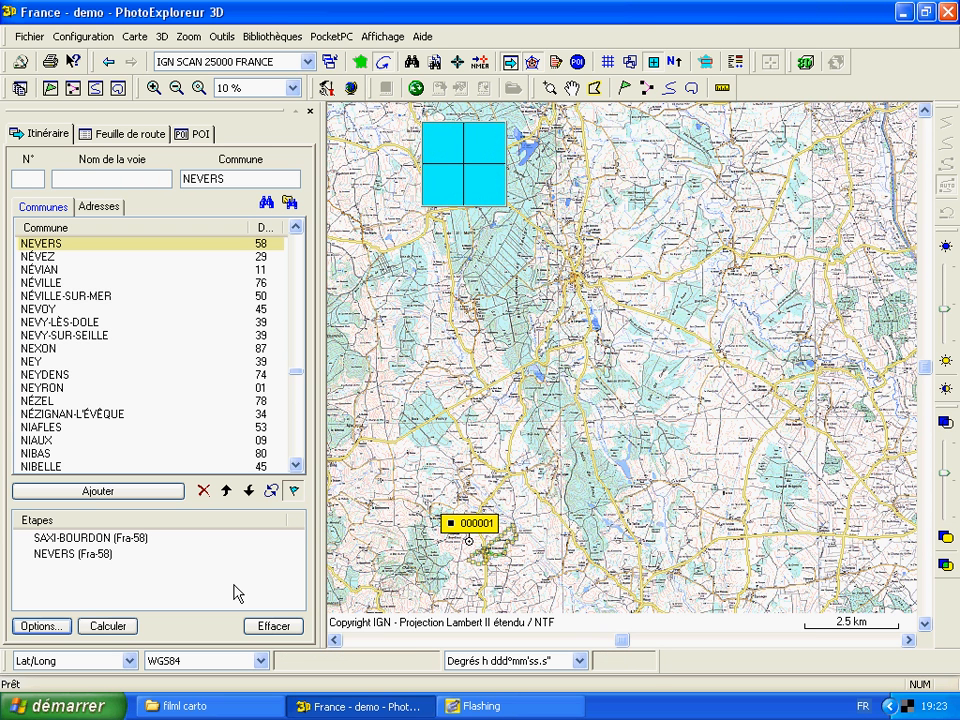
pyautogui.click(110, 627)
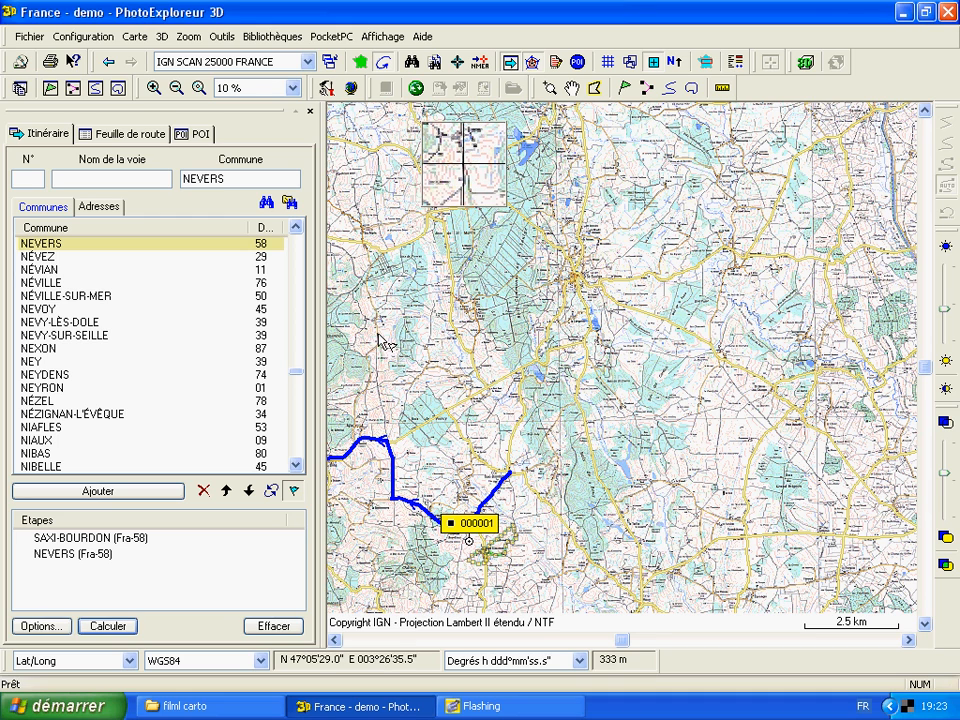
# Close the itinerary tool and examine the calculated route across the map as far as Nevers
pyautogui.click(310, 113)
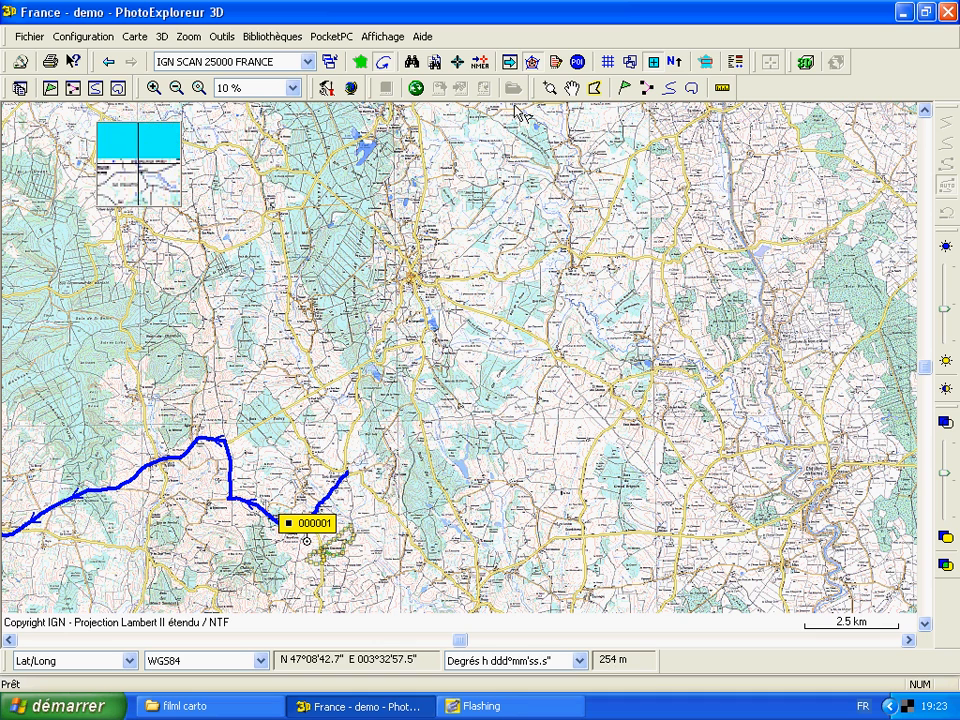
pyautogui.click(574, 89)
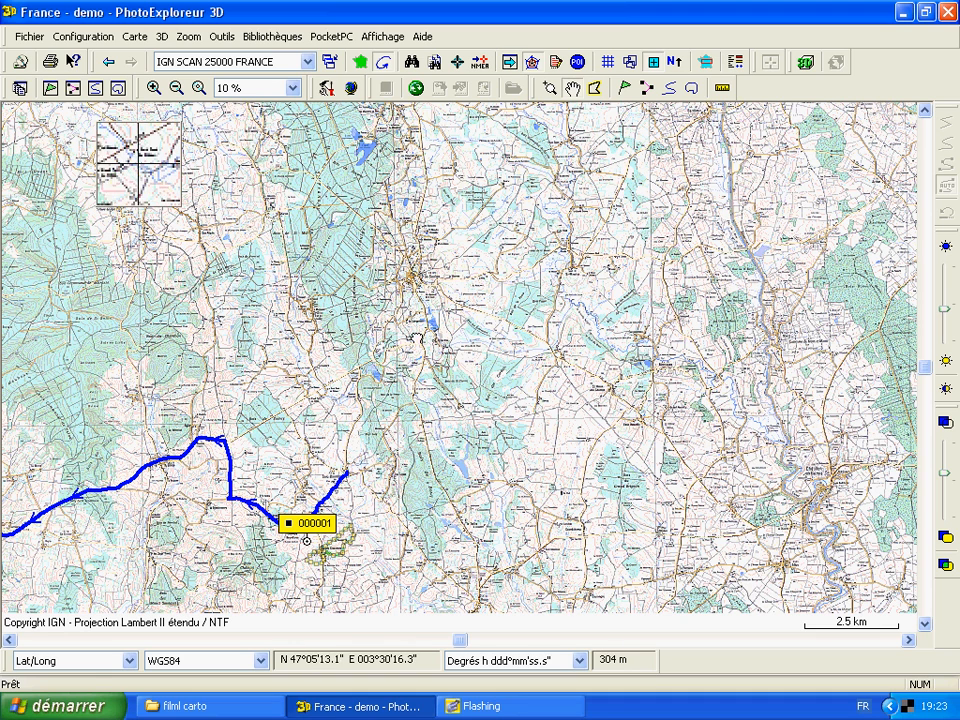
pyautogui.moveTo(338, 393); pyautogui.dragTo(706, 218)
pyautogui.moveTo(189, 516); pyautogui.dragTo(371, 440)
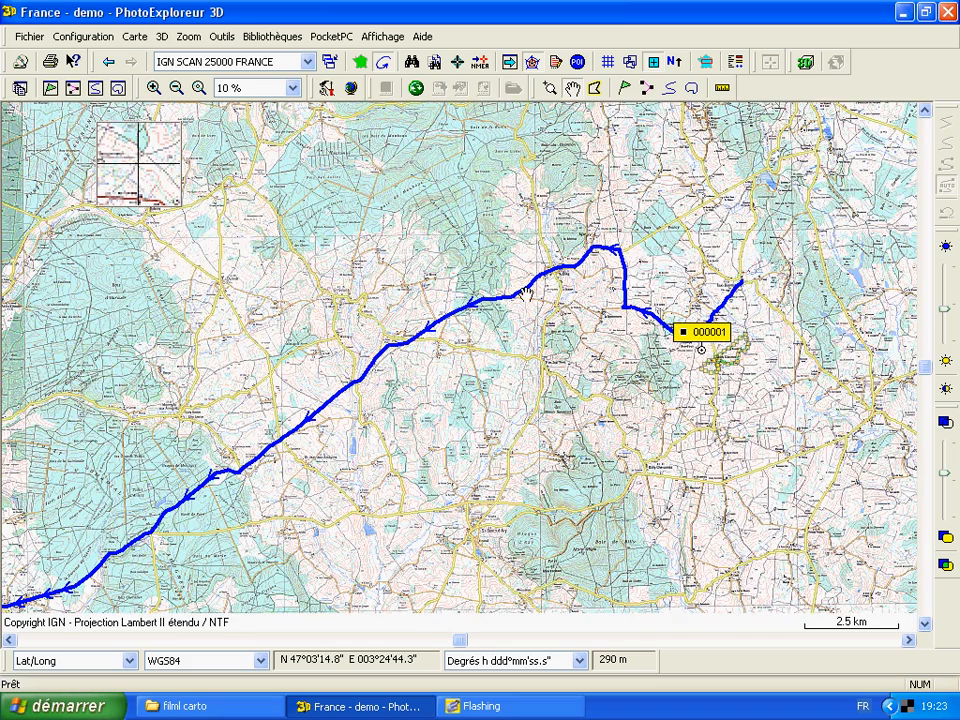
pyautogui.moveTo(381, 546); pyautogui.dragTo(586, 340)
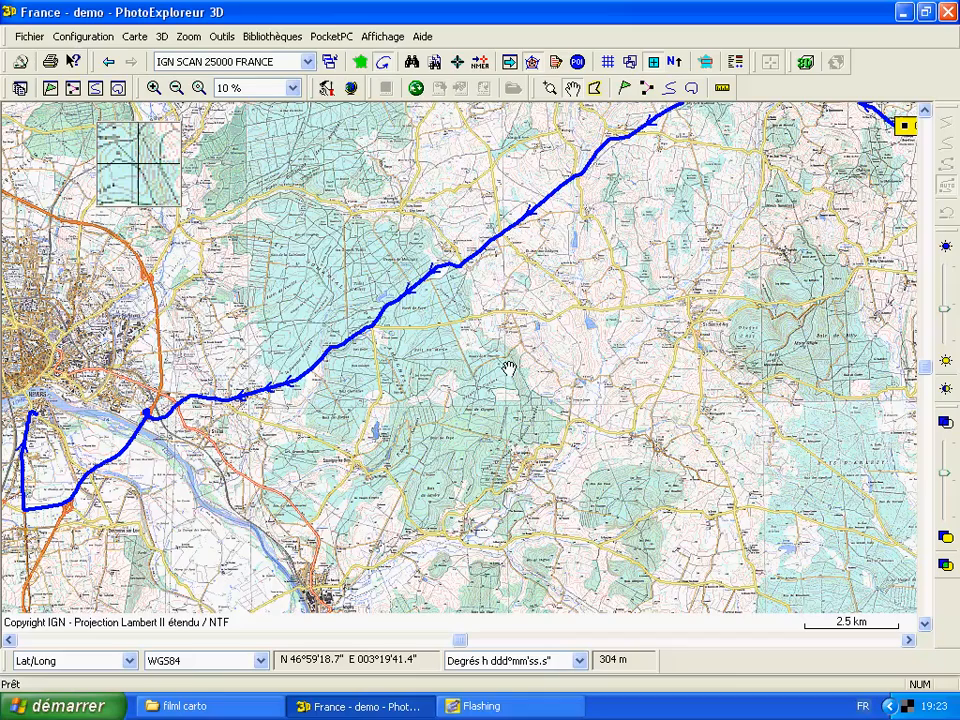
pyautogui.moveTo(617, 153); pyautogui.dragTo(631, 146)
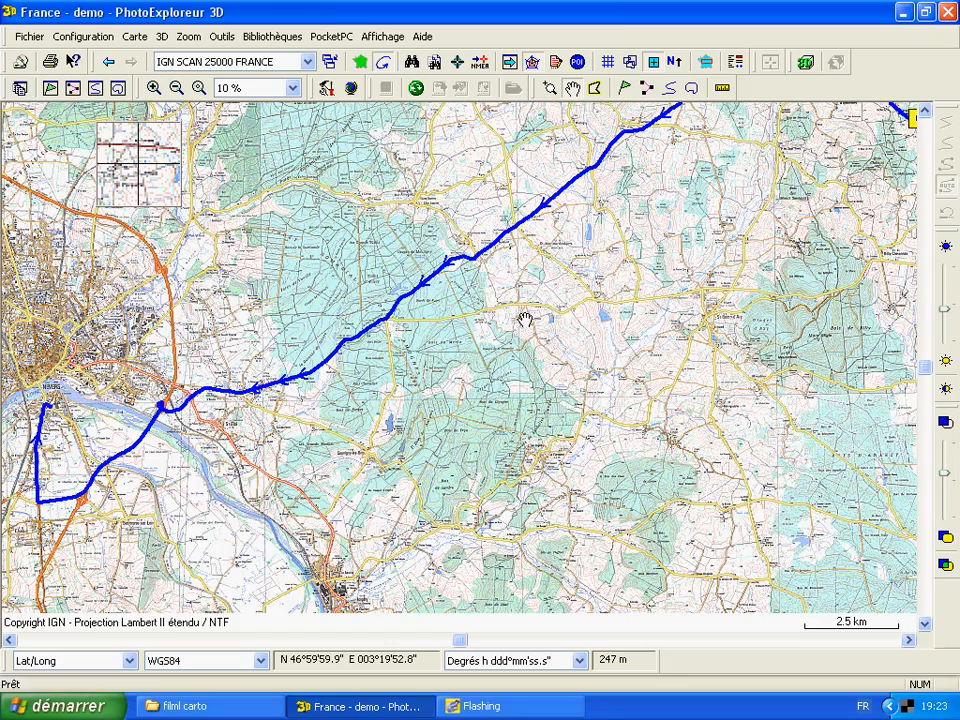
pyautogui.moveTo(362, 373); pyautogui.dragTo(270, 424)
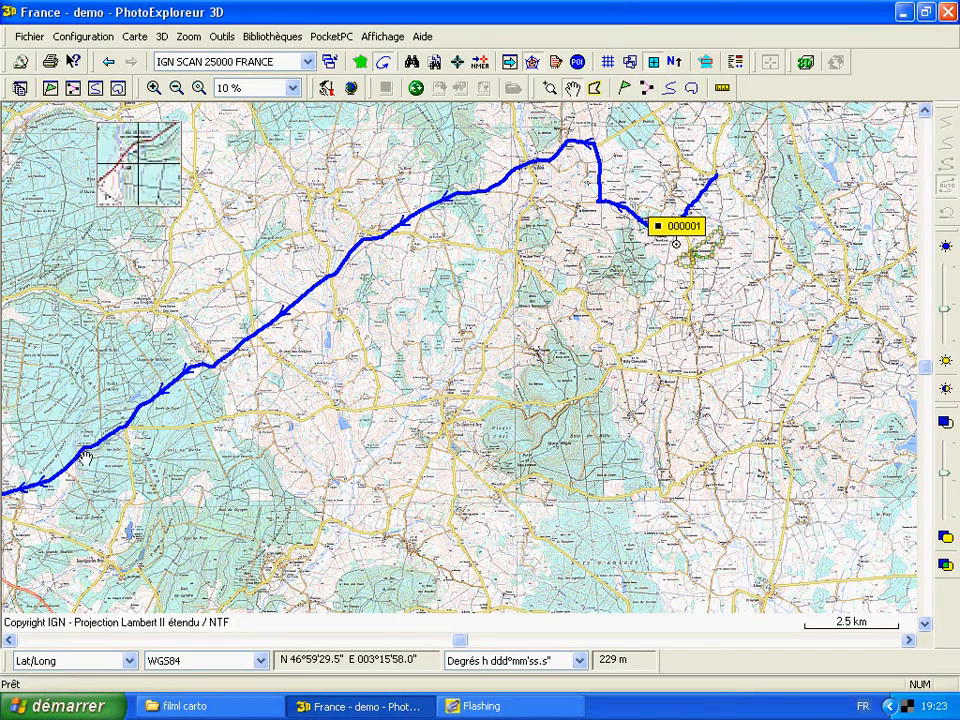
# Use the track tool to save the calculated itinerary track to the database
pyautogui.click(672, 89)
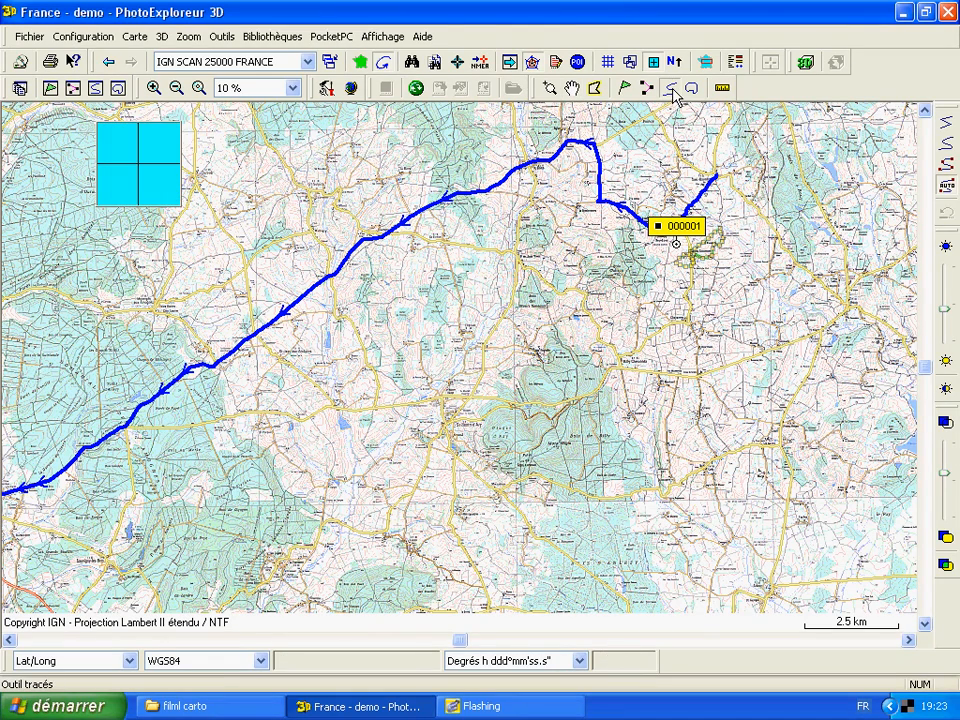
pyautogui.rightClick(481, 198)
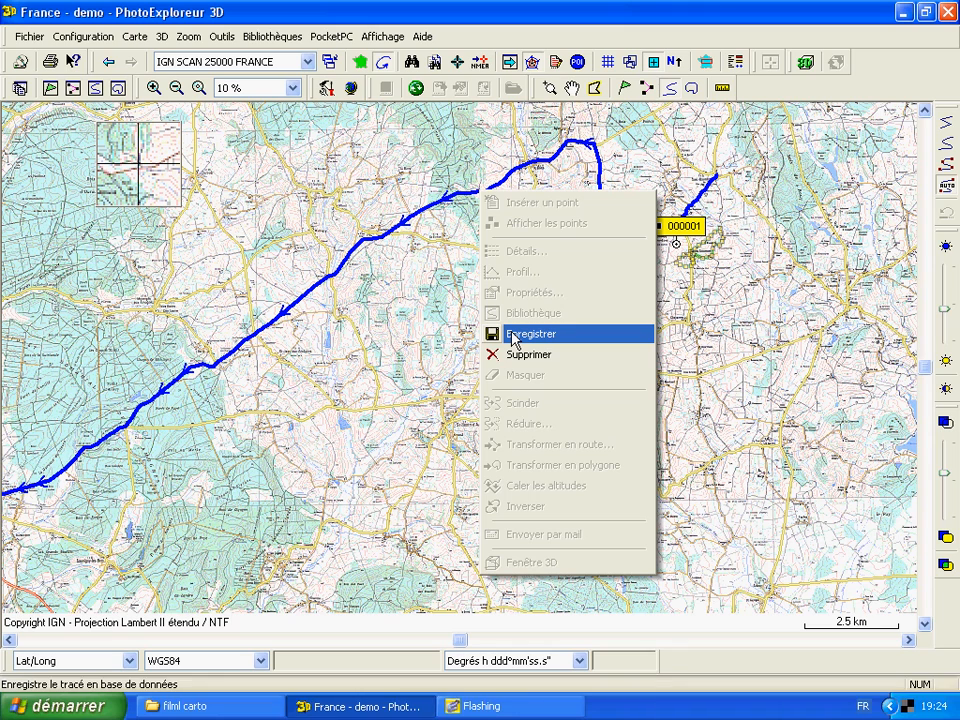
pyautogui.click(512, 336)
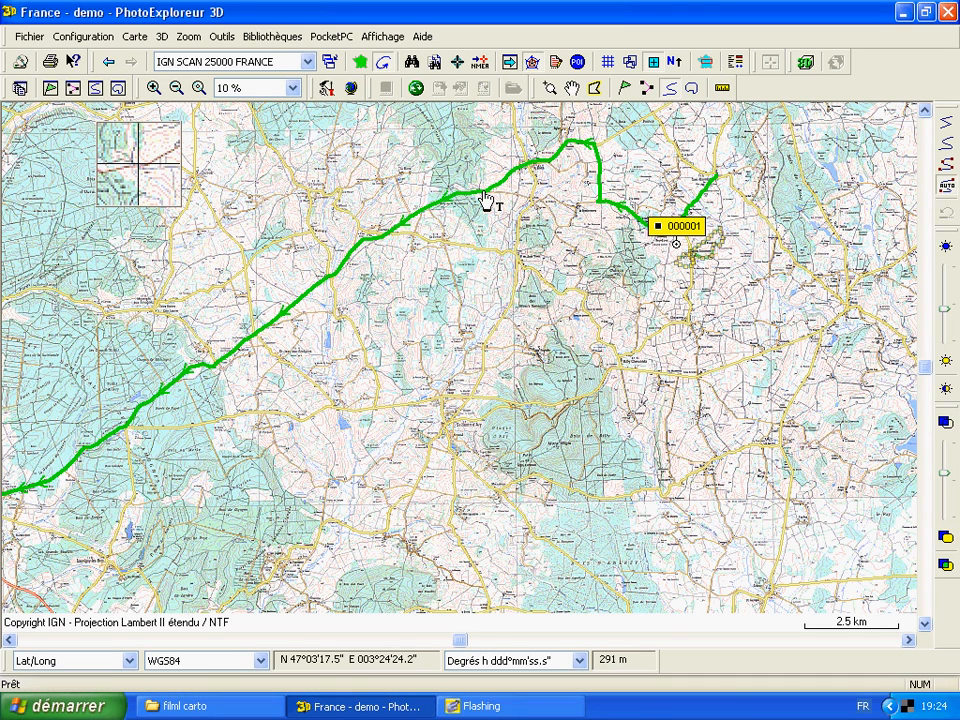
# Review the operations available for the saved track without applying any
pyautogui.rightClick(484, 195)
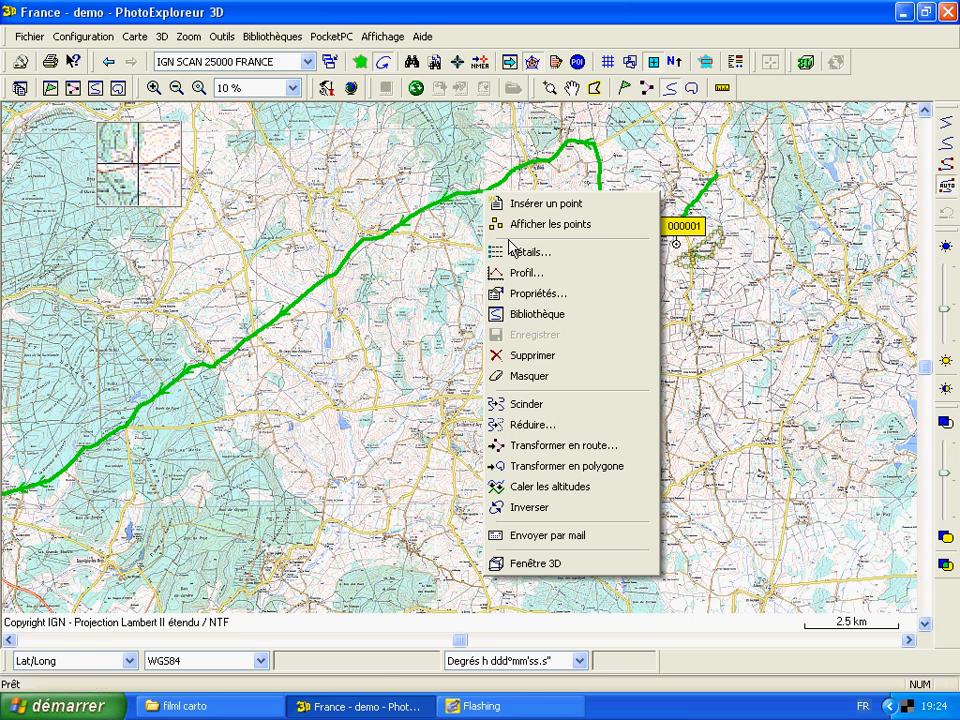
pyautogui.click(438, 374)
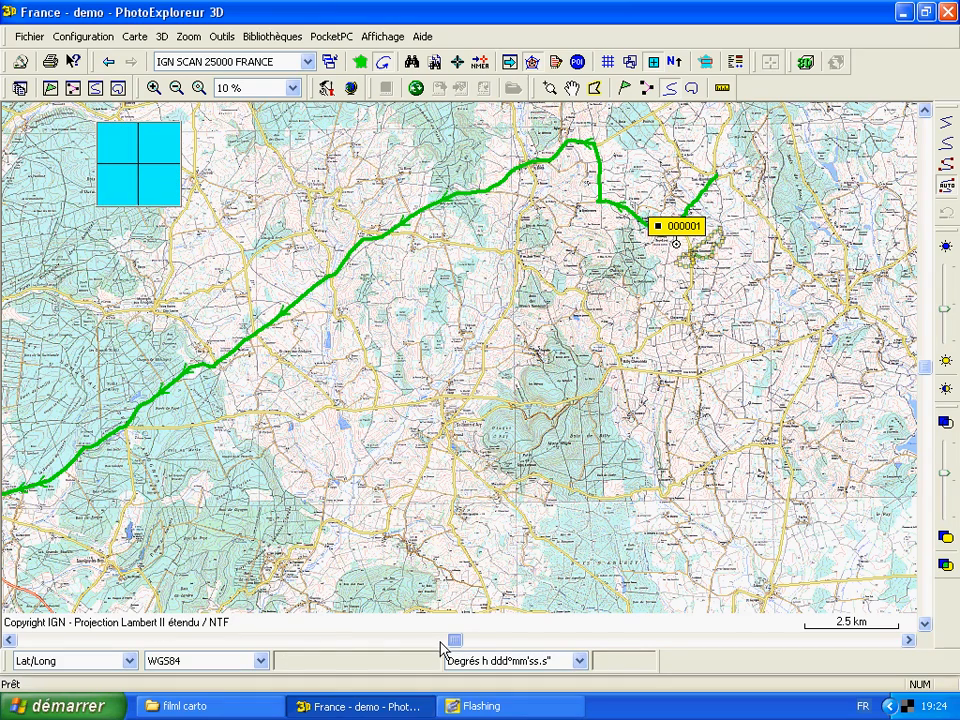
pyautogui.click(440, 641)
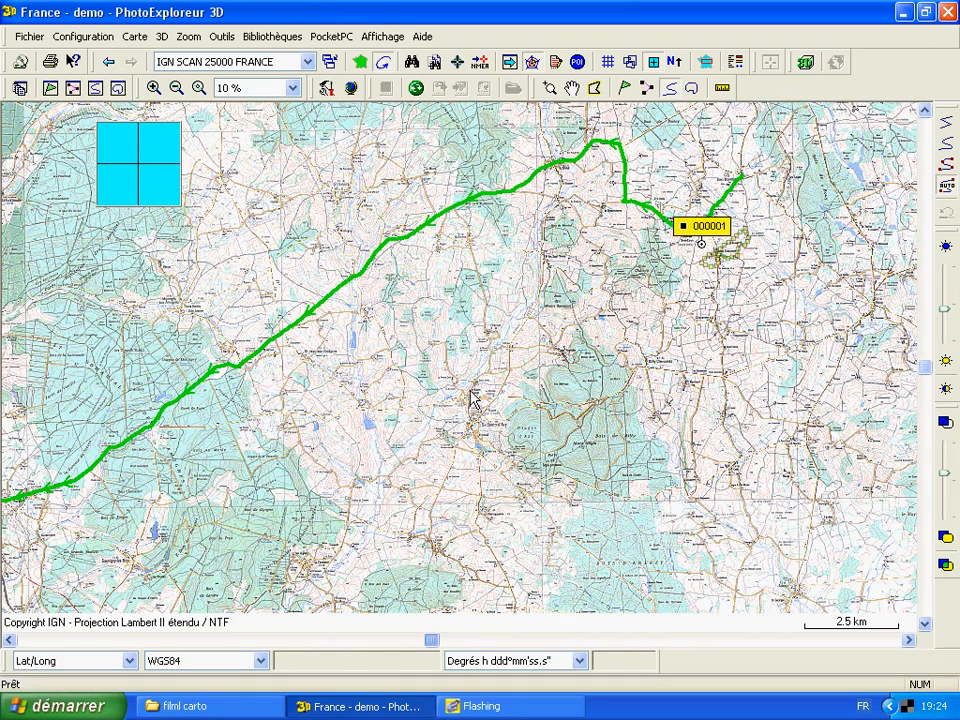